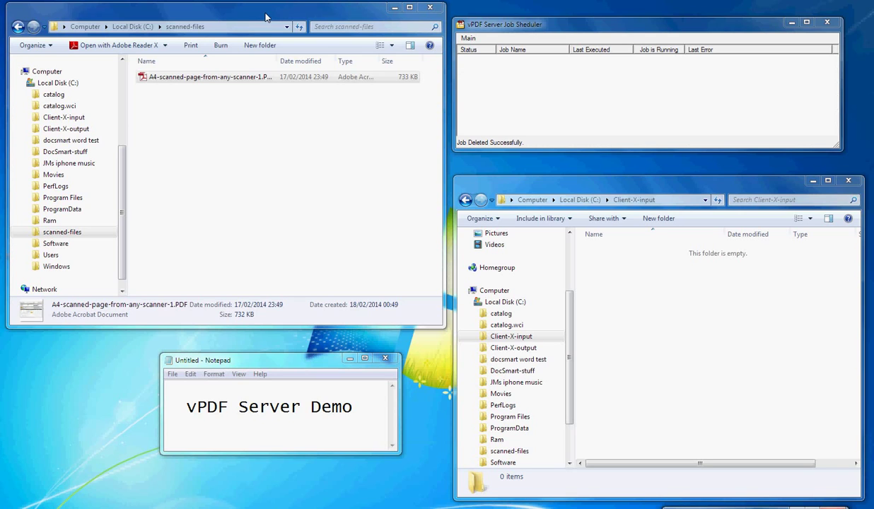
Create a new job in the vPDF Server scheduler and name it client-x.
left_click(498, 26)
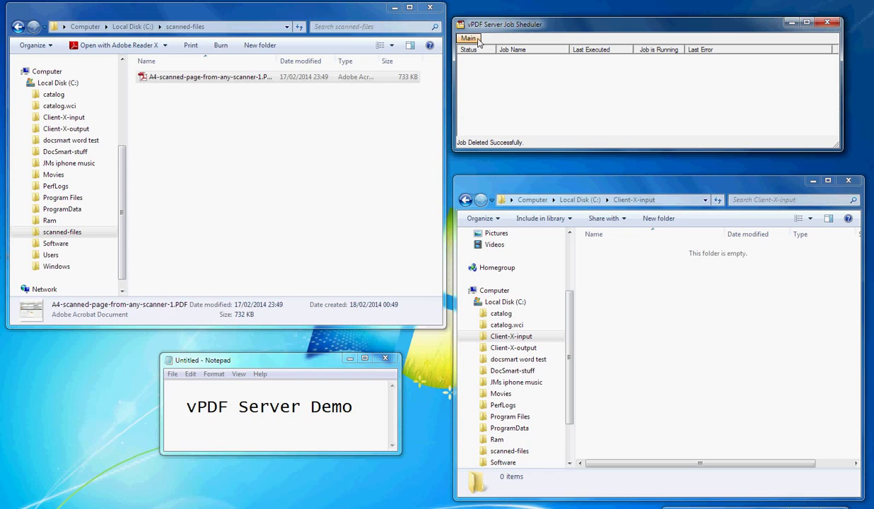
left_click(470, 38)
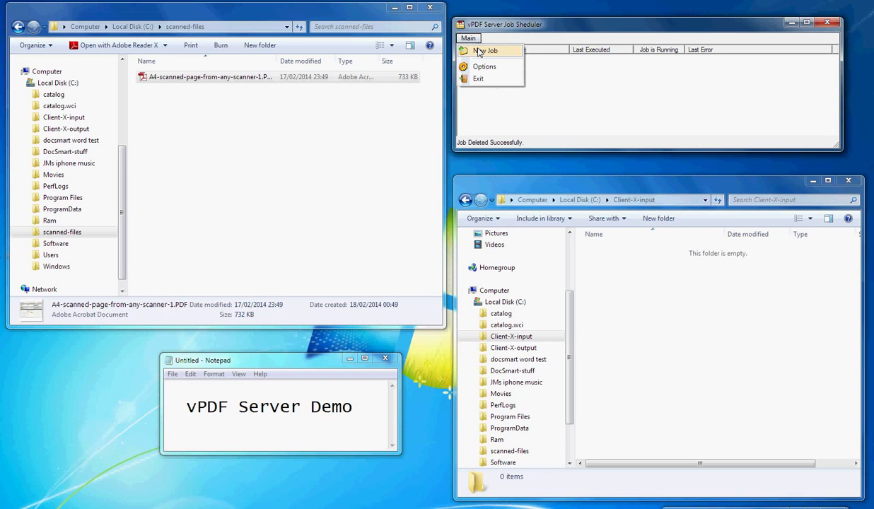
left_click(479, 51)
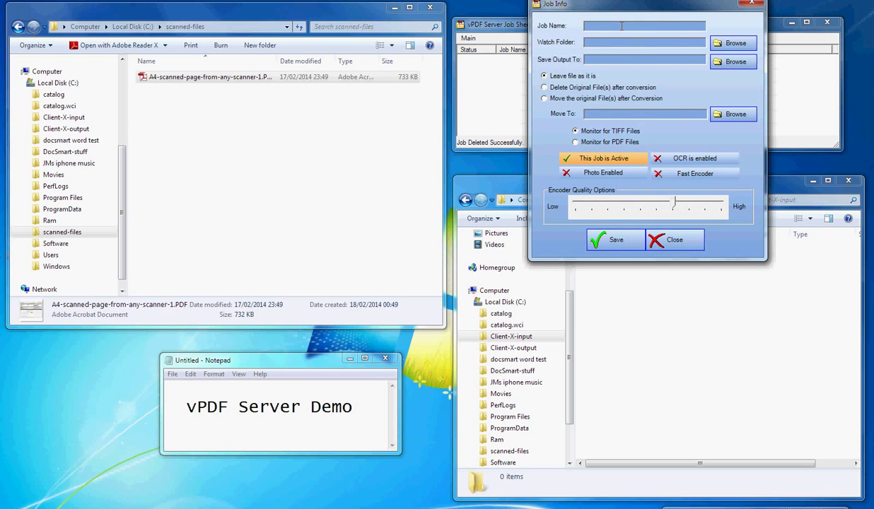
left_click_drag(600, 4, 580, 37)
type("client-x")
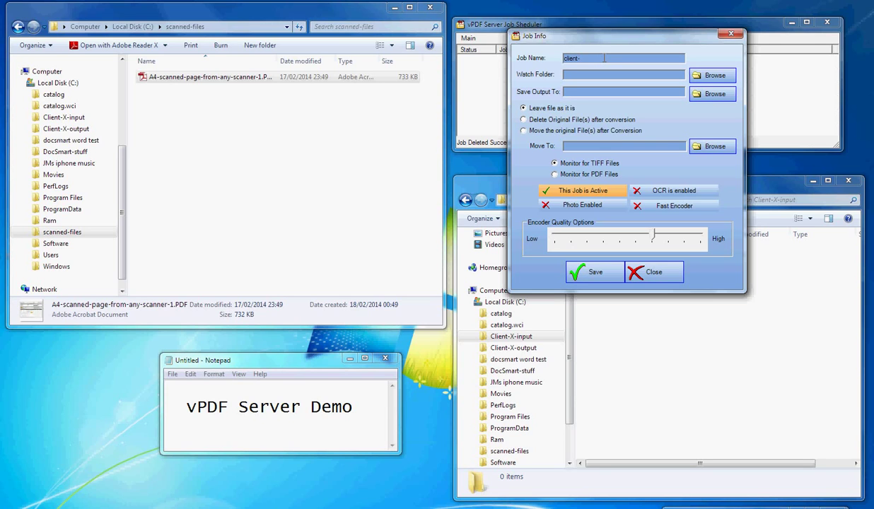
Set the job's watch folder to C:\Client-X-input.
left_click(707, 75)
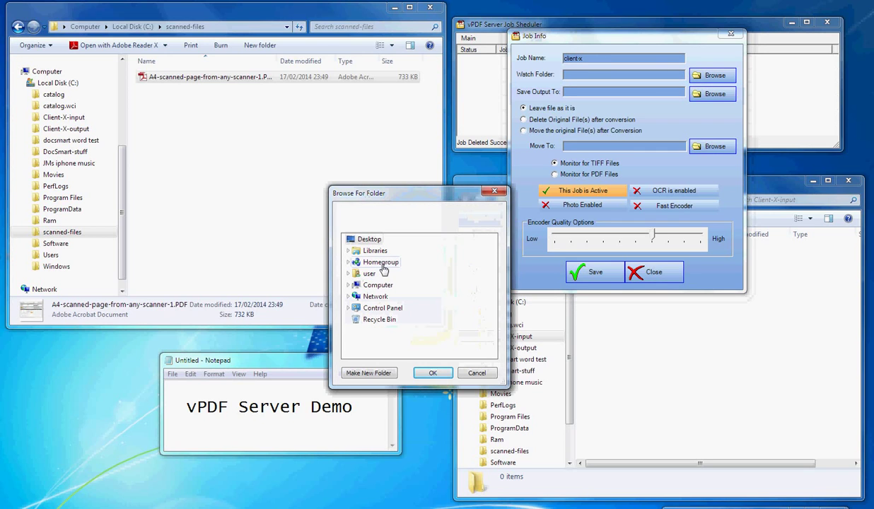
left_click(385, 285)
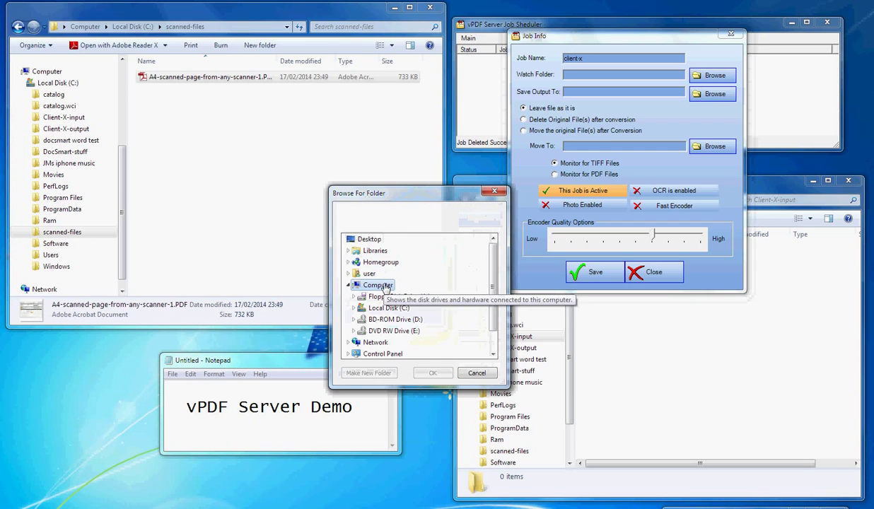
left_click(390, 308)
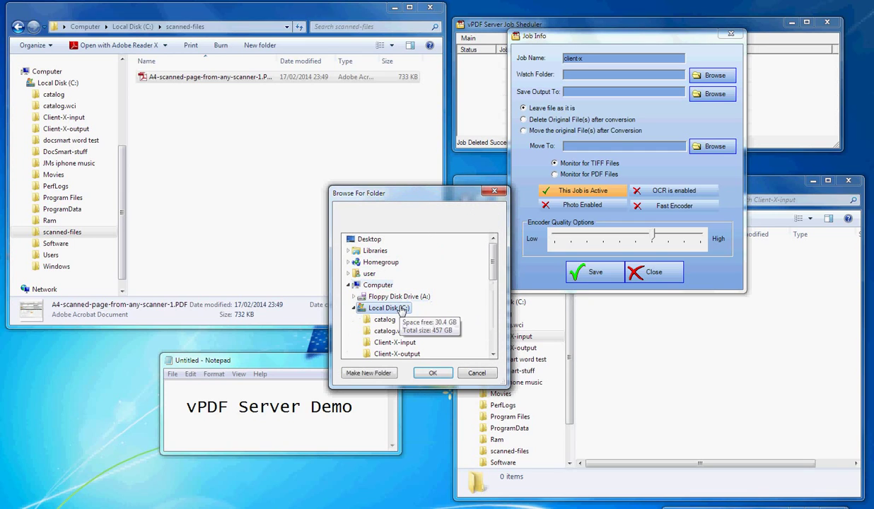
scroll(495, 269, "down", 2)
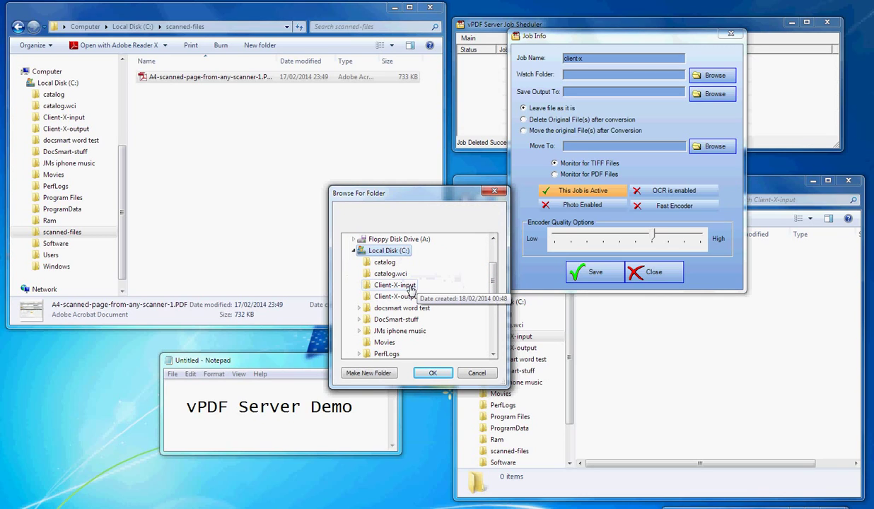
left_click(400, 285)
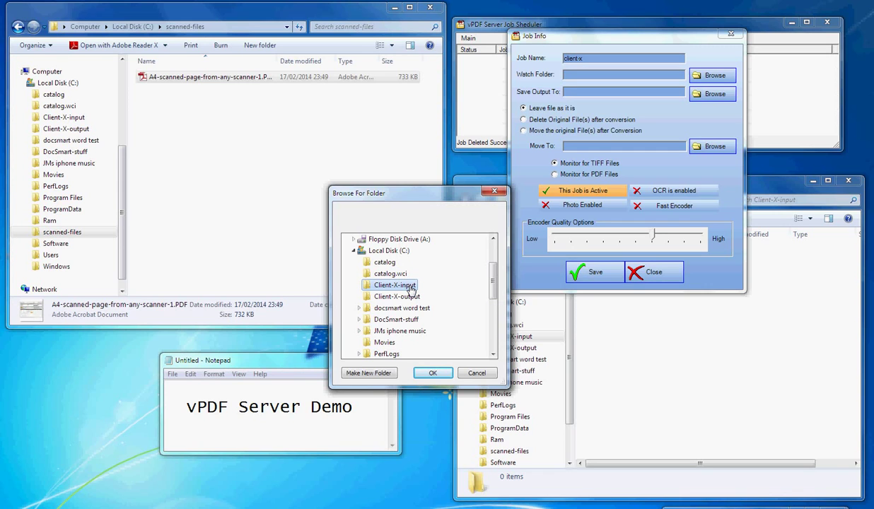
left_click(428, 371)
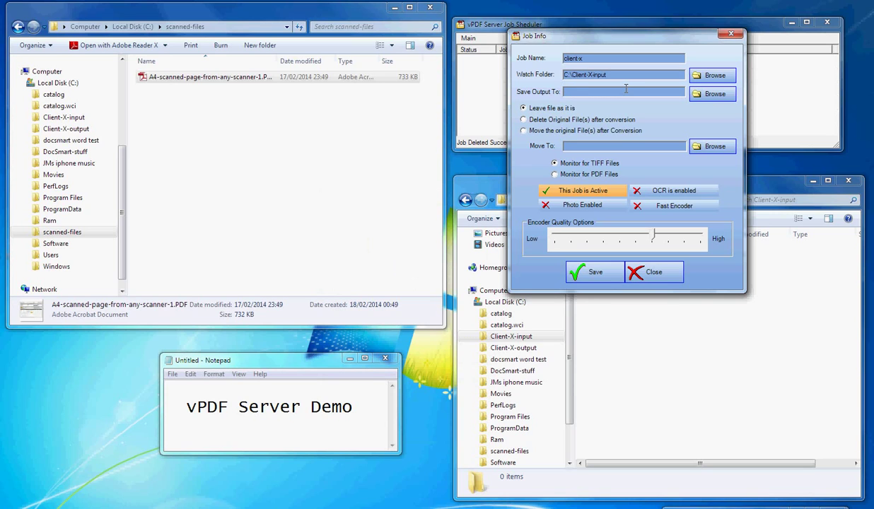
Set the job's output folder to C:\Client-X-output and check both folder paths.
left_click(697, 95)
scroll(480, 269, "down", 1)
left_click(414, 319)
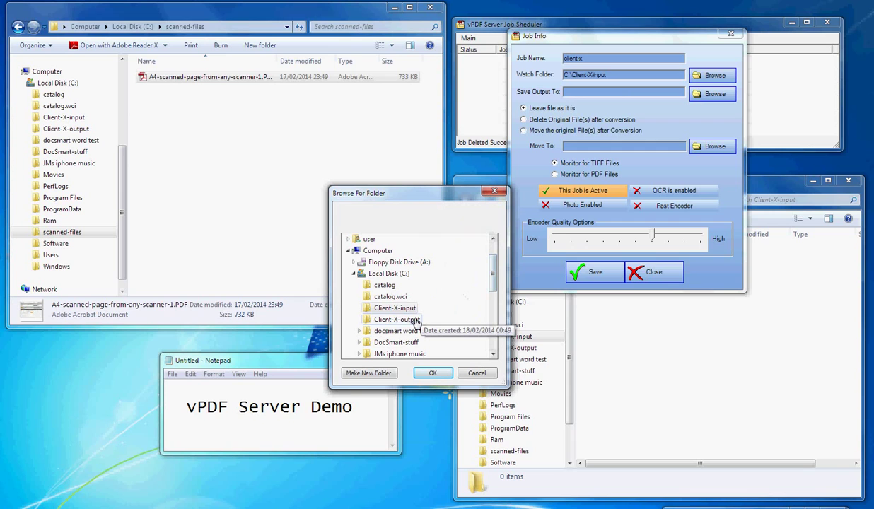
left_click(434, 375)
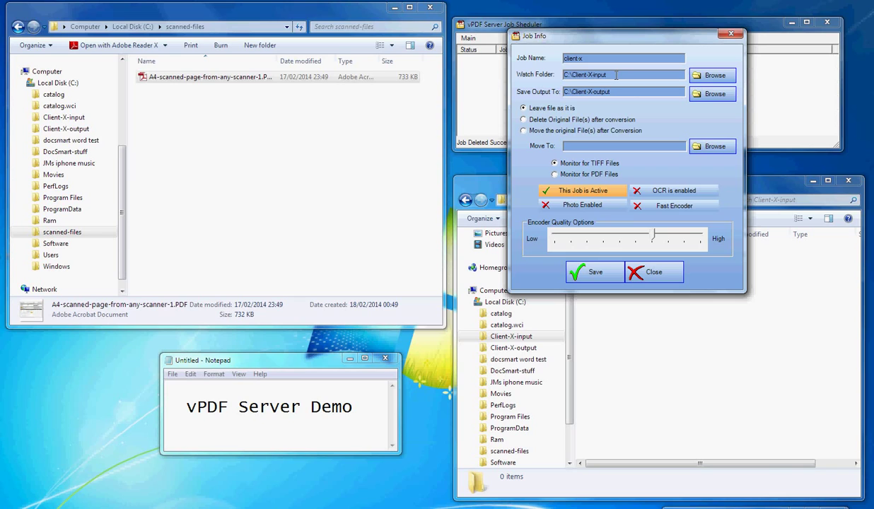
left_click_drag(563, 75, 680, 74)
left_click_drag(604, 91, 541, 91)
Set the job to monitor for PDF files, save it, and make the scheduler window slightly taller.
left_click(592, 146)
left_click(559, 174)
left_click(595, 272)
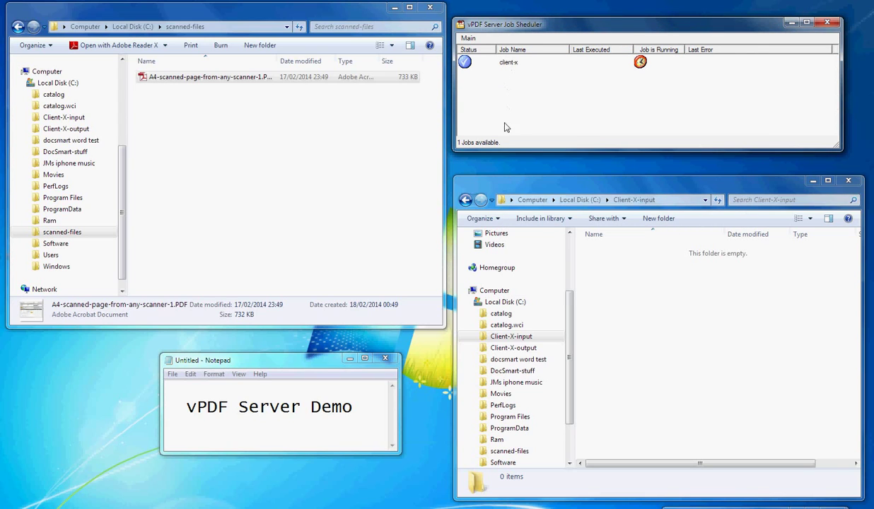
mouse_move(507, 150)
left_mouse_down()
mouse_move(516, 357)
mouse_move(514, 161)
left_mouse_up()
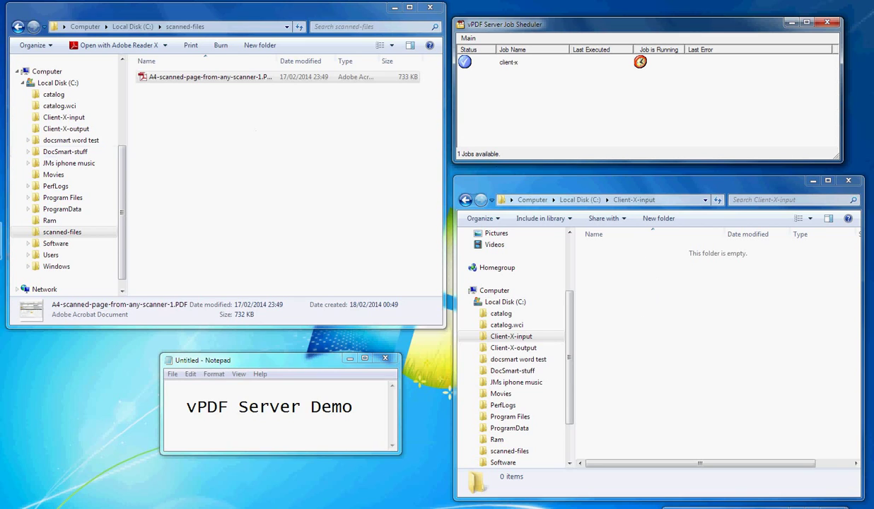
Open A4-scanned-page-from-any-scanner-1.PDF from the scanned-files folder, examine the original scan at 112% zoom, and close it.
left_click(78, 237)
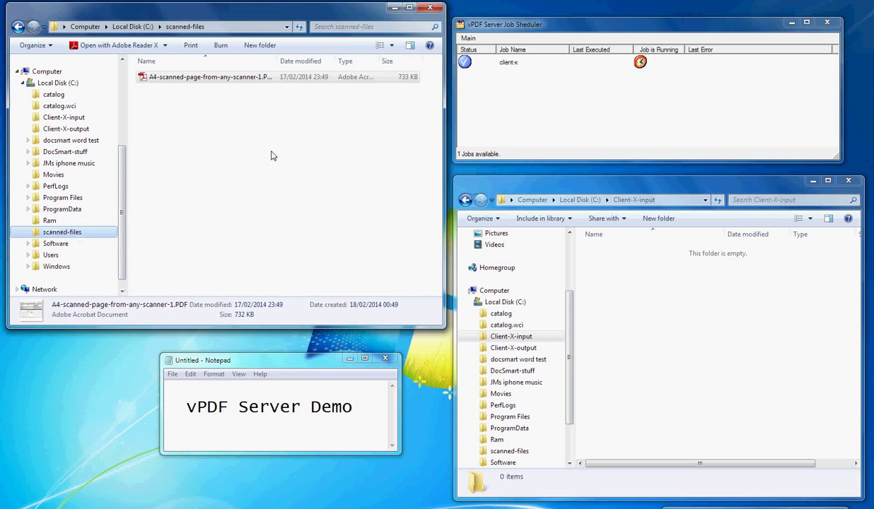
left_click(225, 81)
left_click(170, 80)
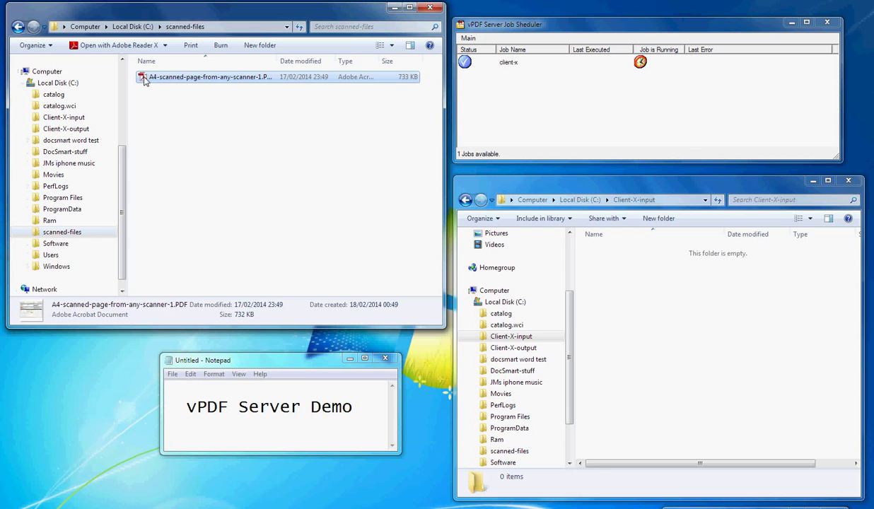
double_click(143, 80)
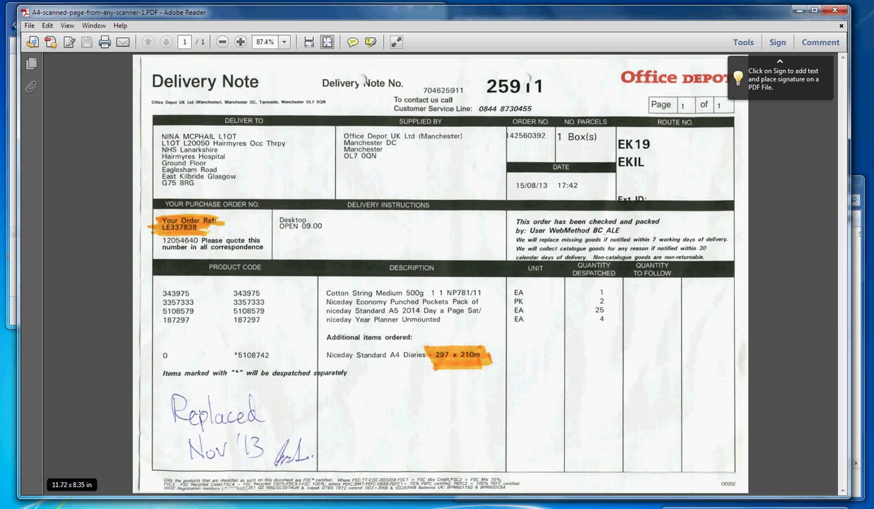
left_click(241, 43)
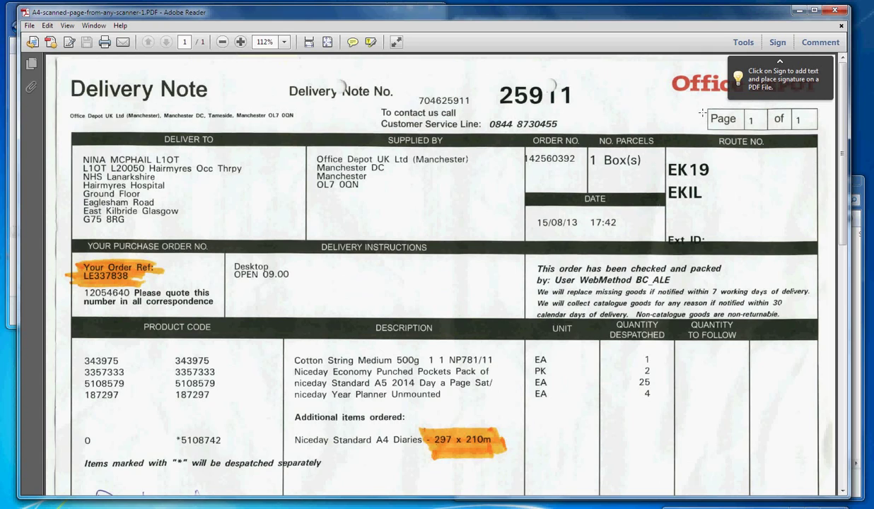
left_click(835, 11)
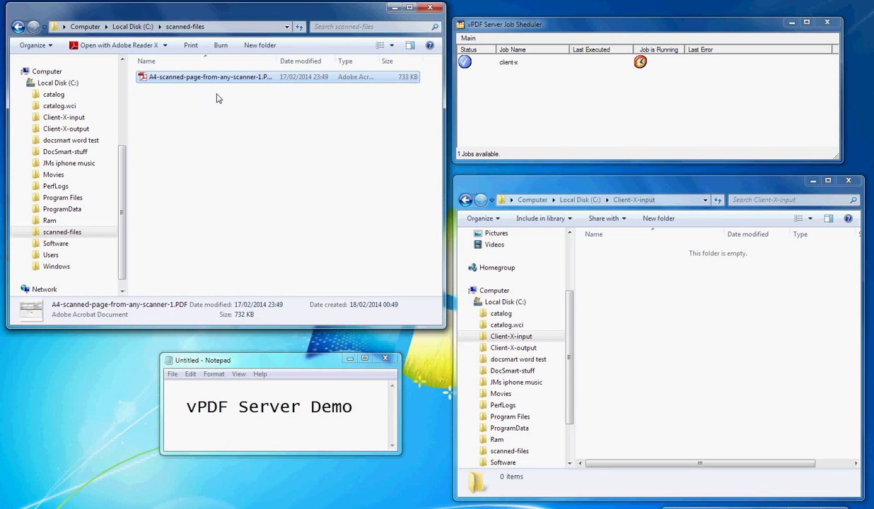
Copy A4-scanned-page-from-any-scanner-1.PDF from the scanned-files folder into the Client-X-input folder.
right_click(181, 83)
left_click(201, 177)
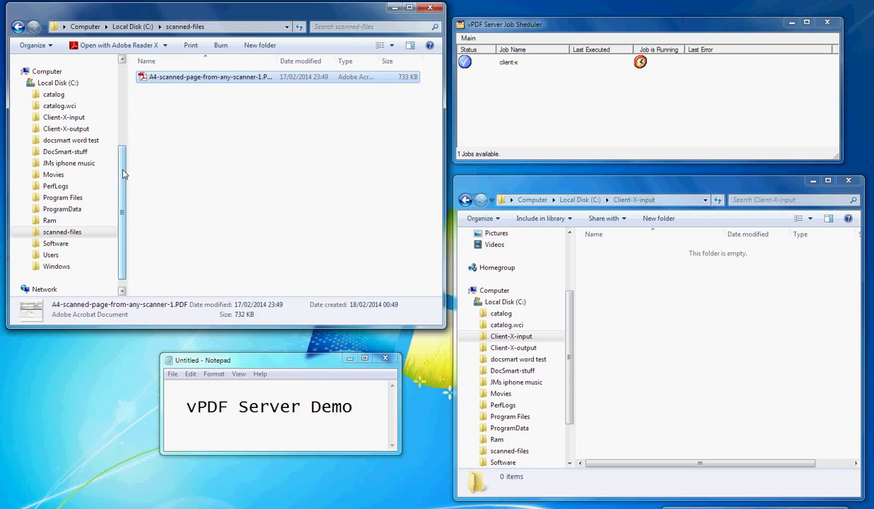
left_click(78, 119)
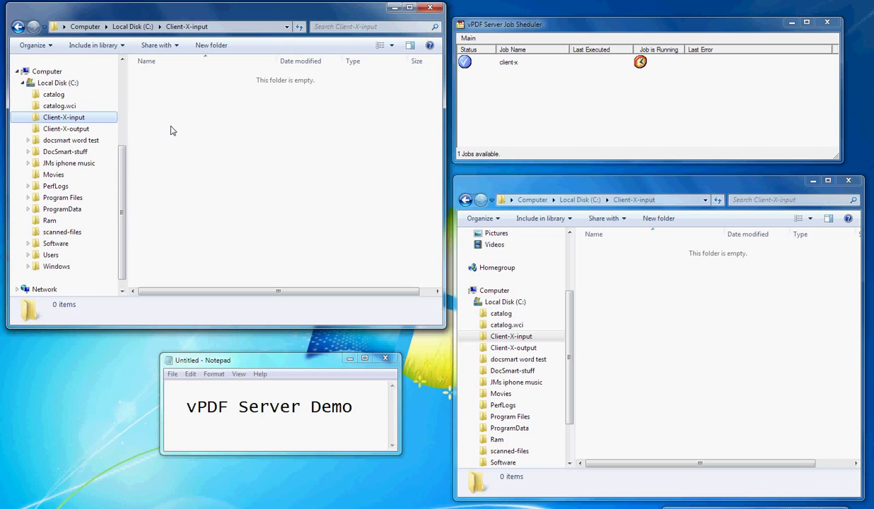
right_click(71, 117)
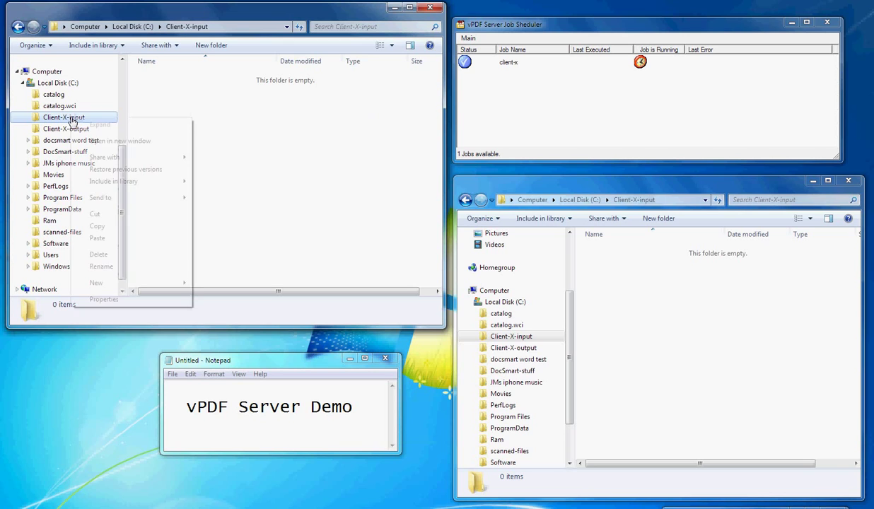
left_click(112, 243)
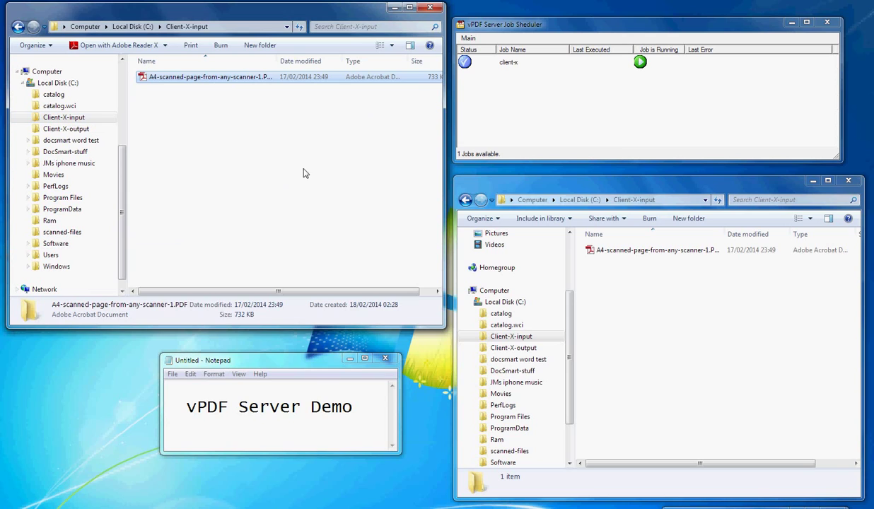
Check the client-x job's running status and show the Client-X-output folder to compare the input and output file sizes.
left_click(640, 62)
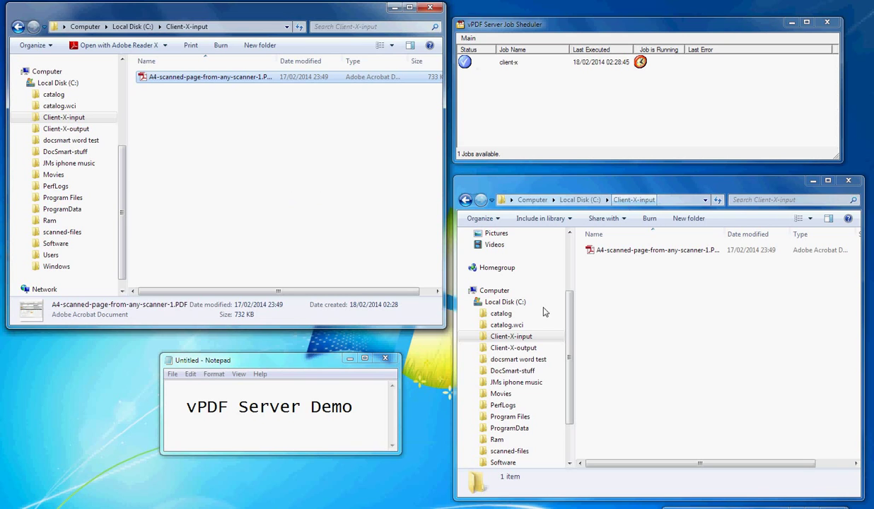
left_click(514, 347)
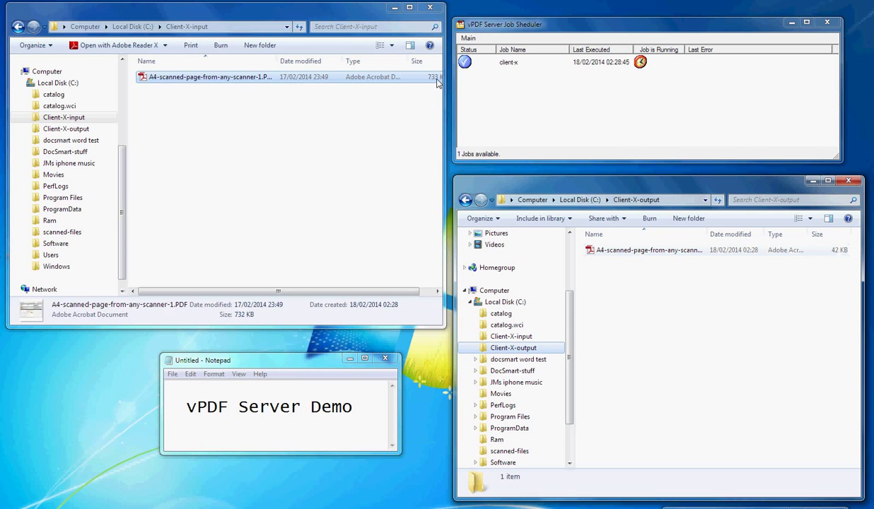
left_click_drag(443, 76, 447, 78)
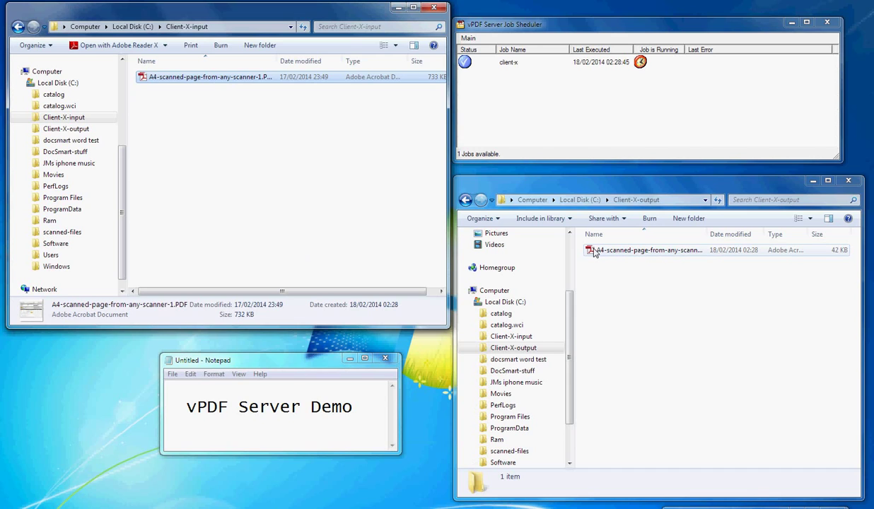
Open the converted A4-scanned-page-from-any-scanner-1.pdf from Client-X-output, examine its quality at 112% zoom, close it, and return to the scheduler.
left_click(594, 252)
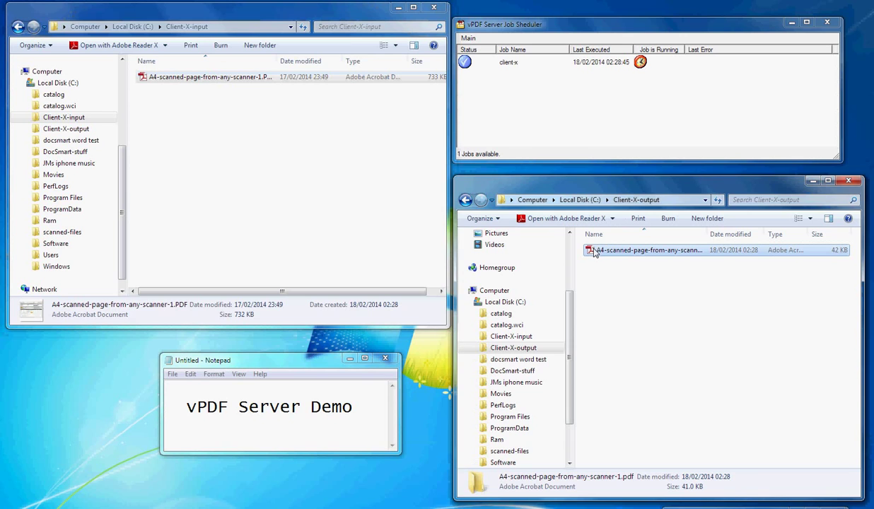
double_click(594, 252)
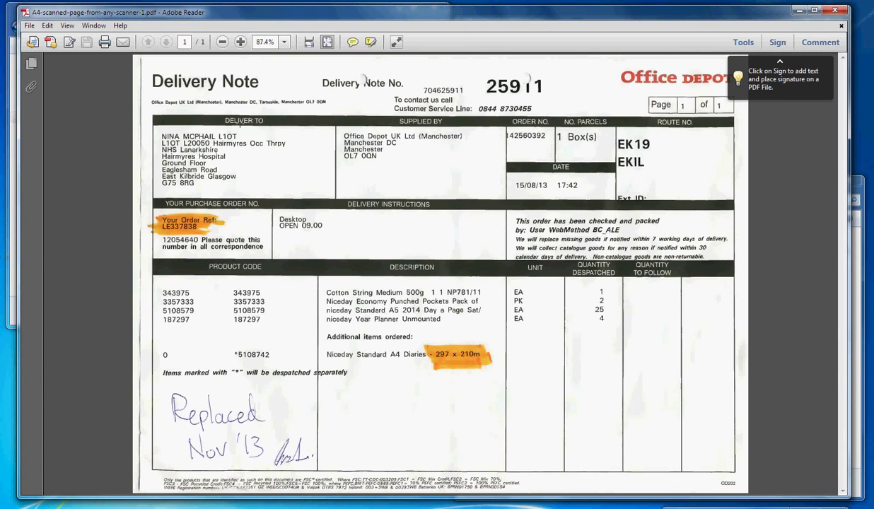
left_click(242, 42)
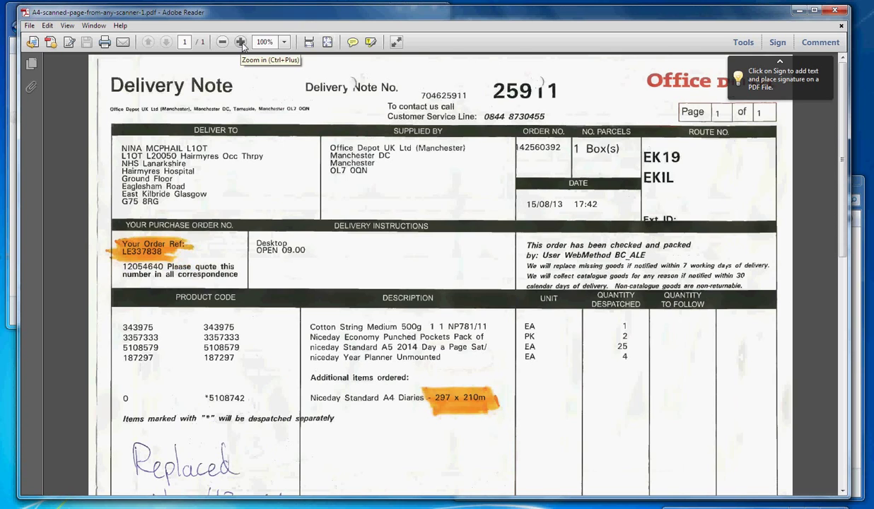
left_click(241, 42)
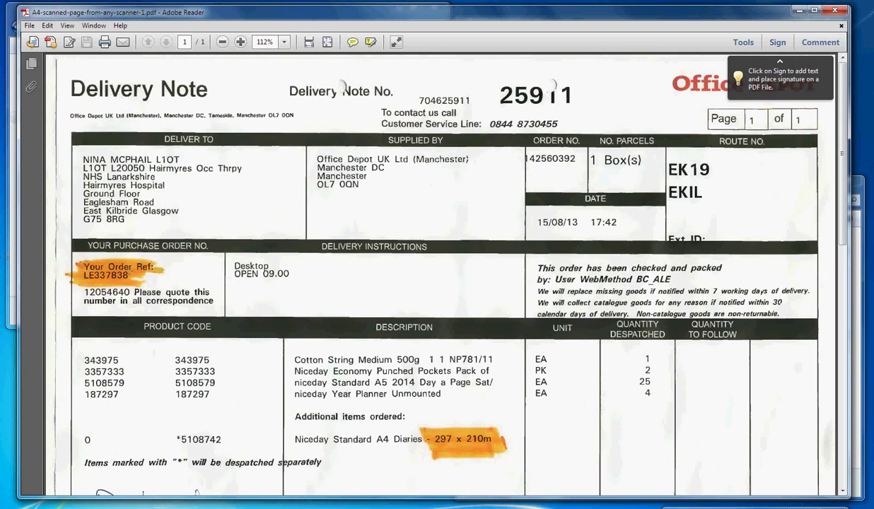
scroll(242, 205, "down", 1)
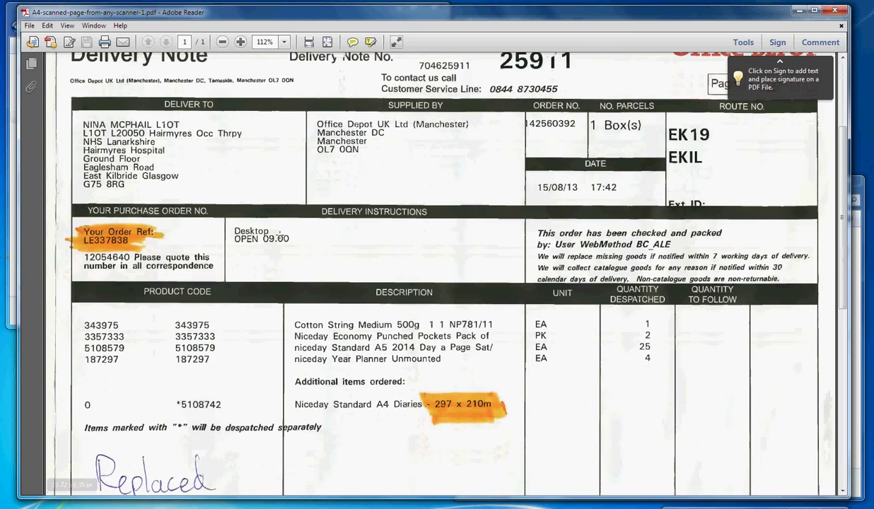
scroll(286, 255, "up", 1)
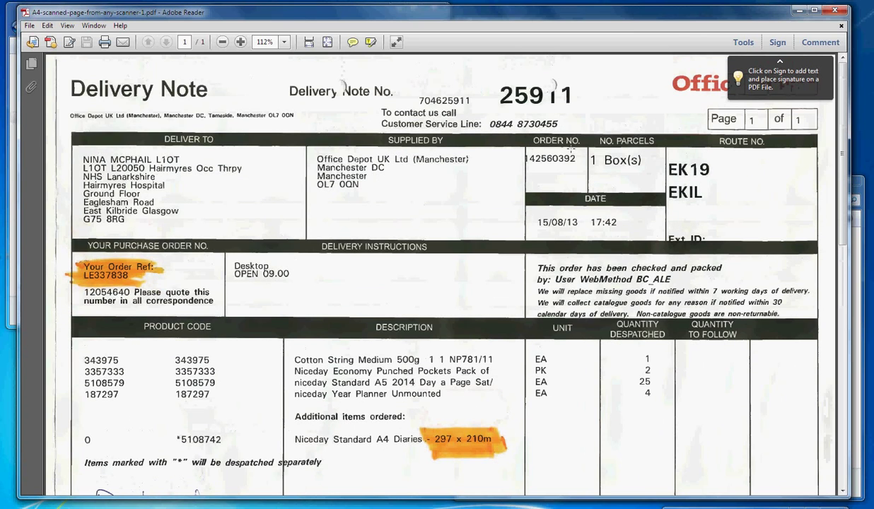
left_click(837, 12)
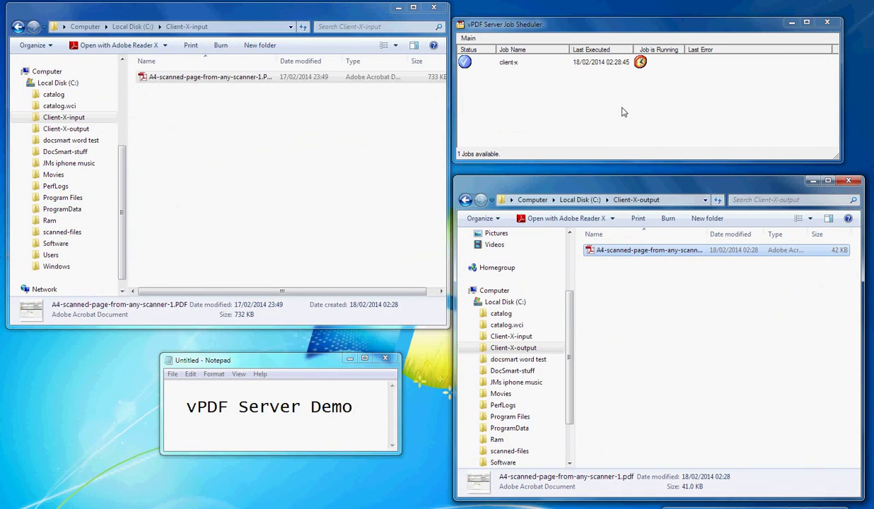
left_click(526, 26)
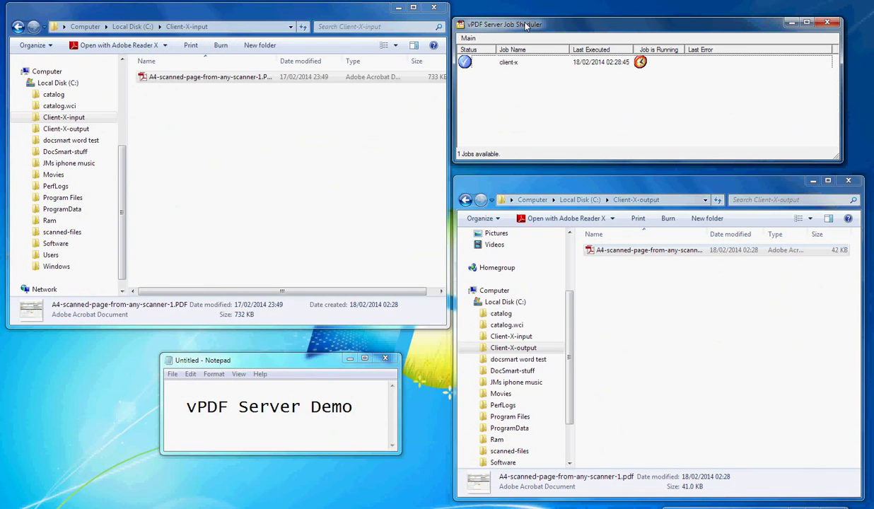